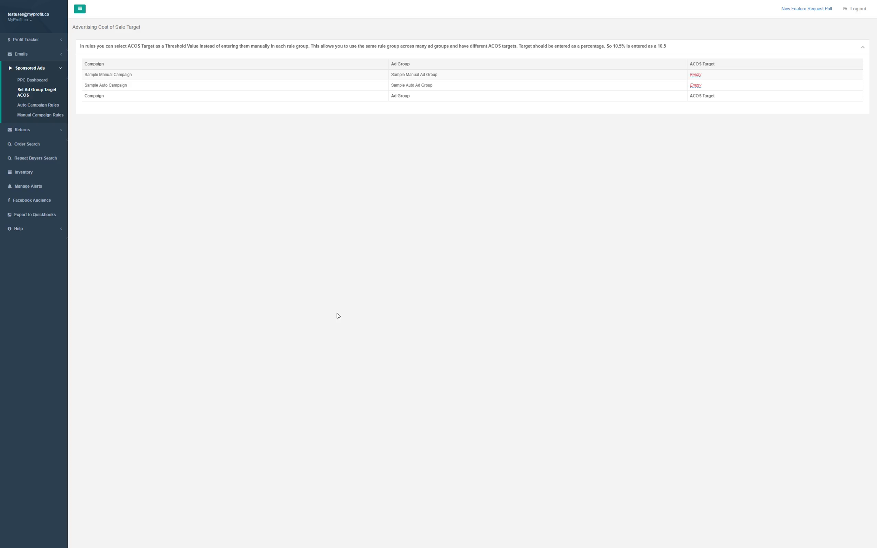
# - Set the ACOS target of the Sample Manual Ad Group to 10 and save it
pyautogui.click(695, 75)
pyautogui.write('10')
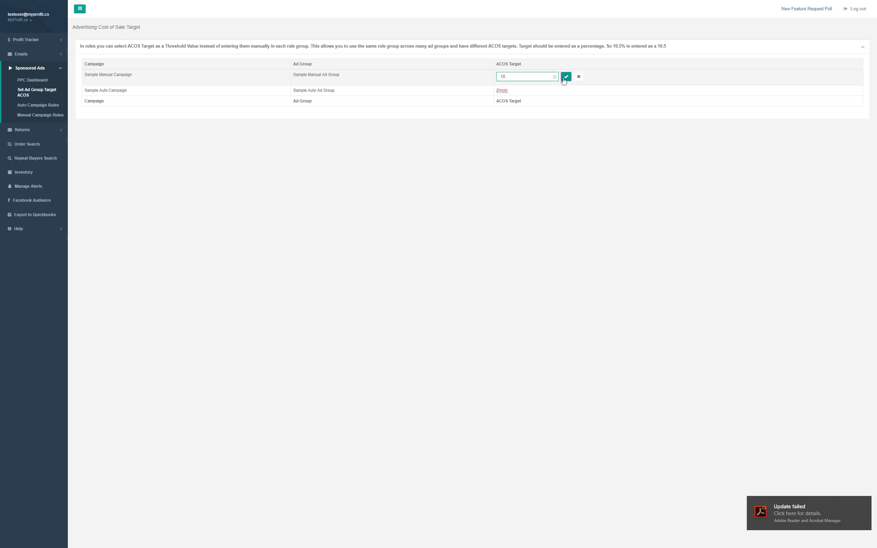
pyautogui.click(566, 76)
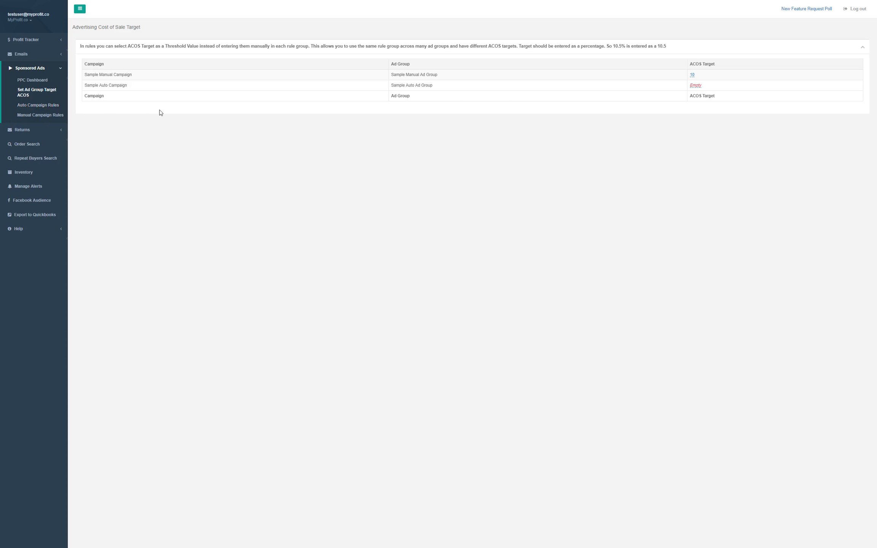
# - Create a new automatic campaign rule group named "sample rule group"
pyautogui.click(42, 109)
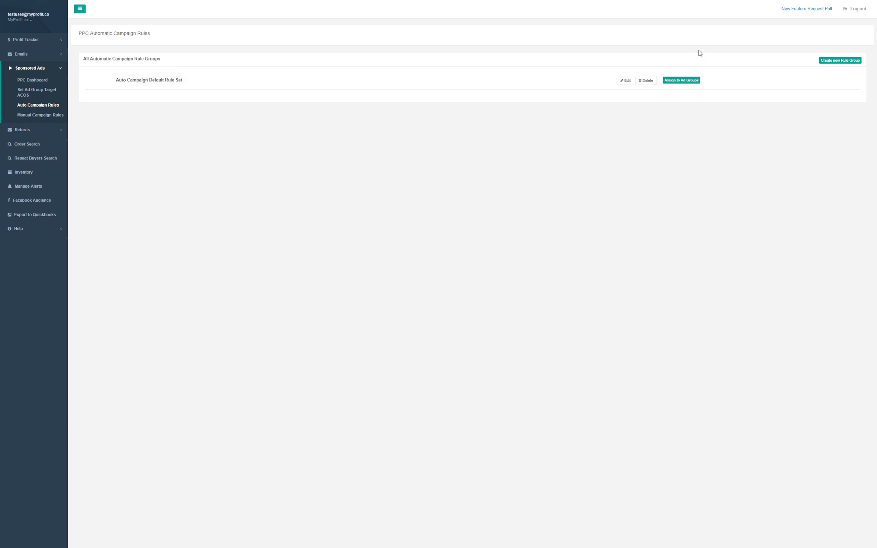
pyautogui.click(832, 60)
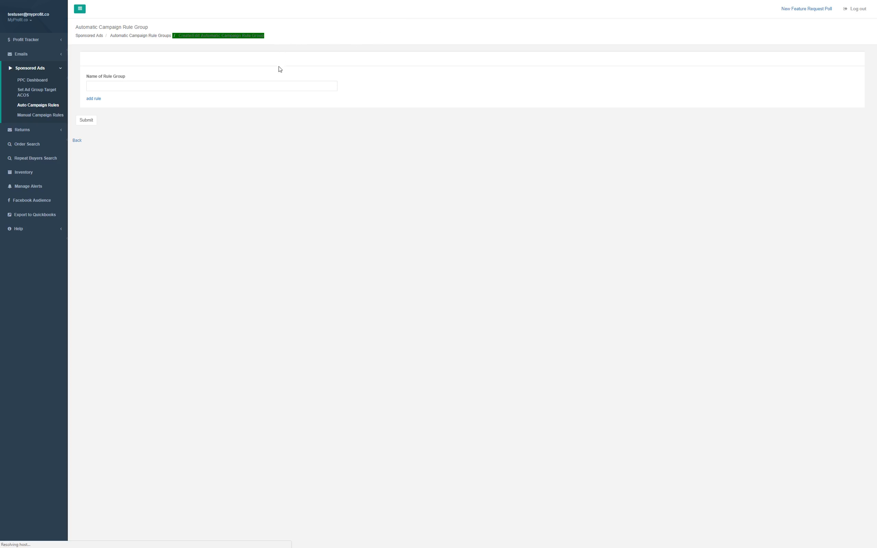
pyautogui.click(117, 88)
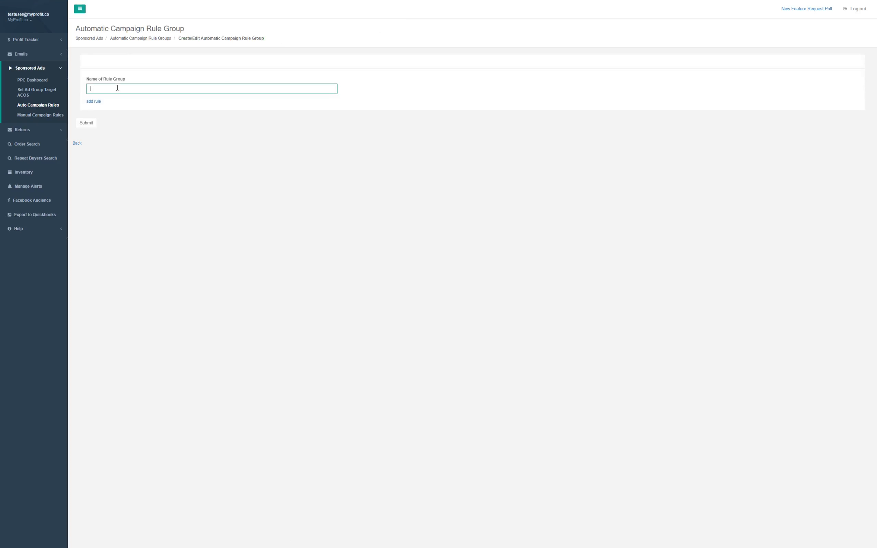
pyautogui.write('sample rule')
pyautogui.write('group')
# - Add a rule named "negative bad words" to the sample rule group
pyautogui.click(94, 101)
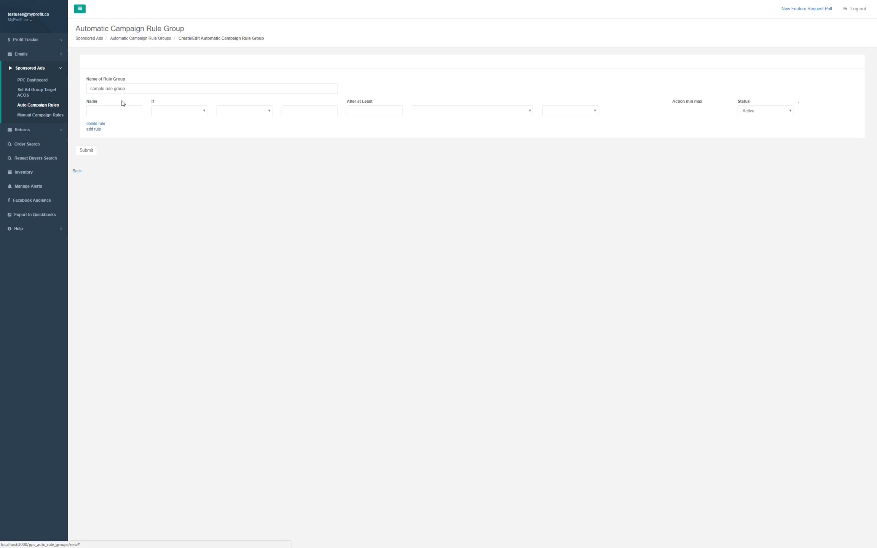
pyautogui.click(97, 111)
pyautogui.write('negative')
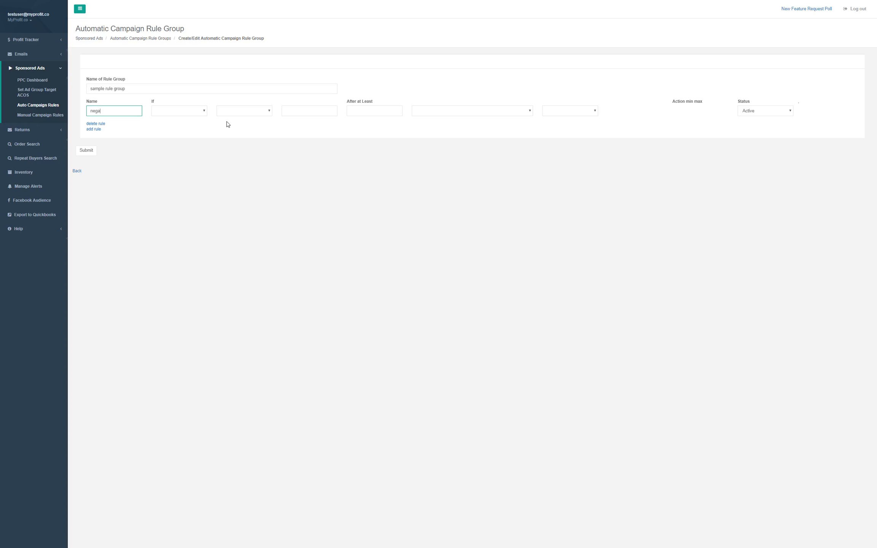
pyautogui.write(' bad words')
# - Set the negative bad words rule's condition to ACOS Target with the comparison "> or Exceeded by"
pyautogui.click(193, 115)
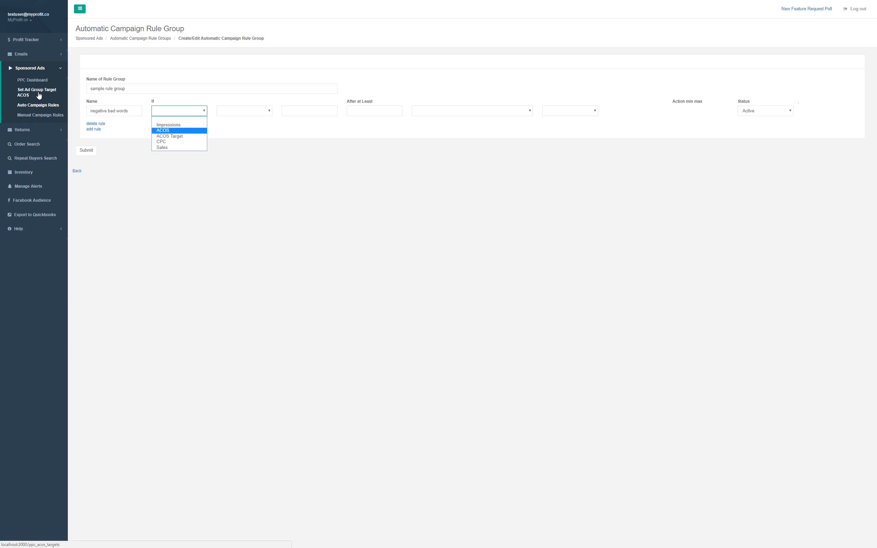
pyautogui.click(170, 137)
pyautogui.click(234, 114)
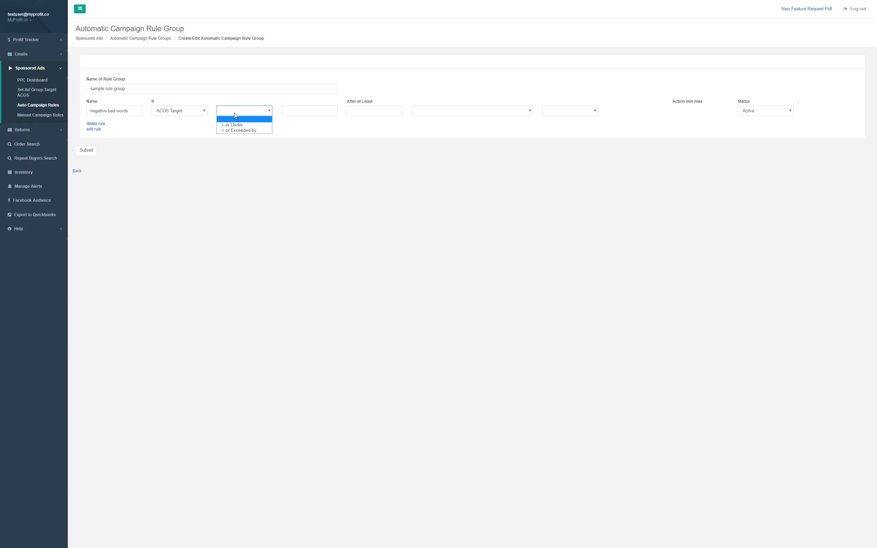
pyautogui.click(250, 131)
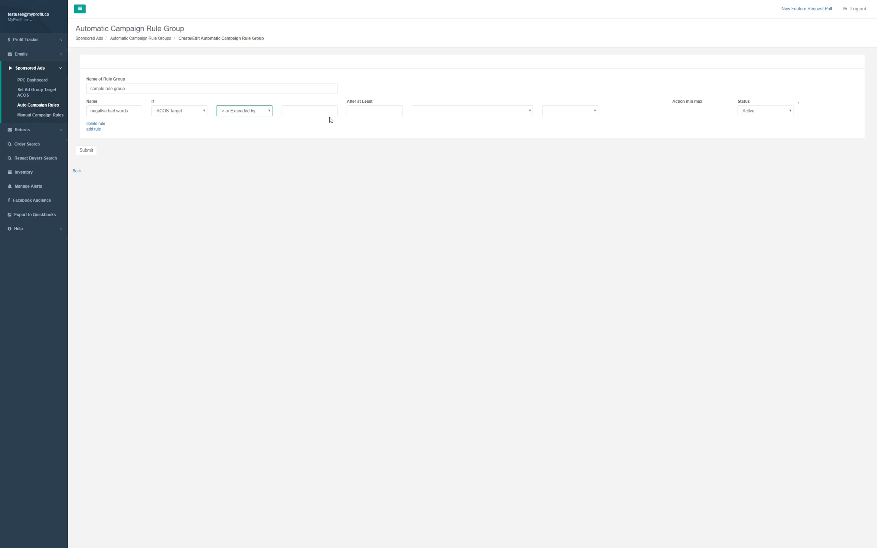
# - Try 0 and -5 as the rule's ACOS Target threshold, and settle on 10
pyautogui.click(317, 111)
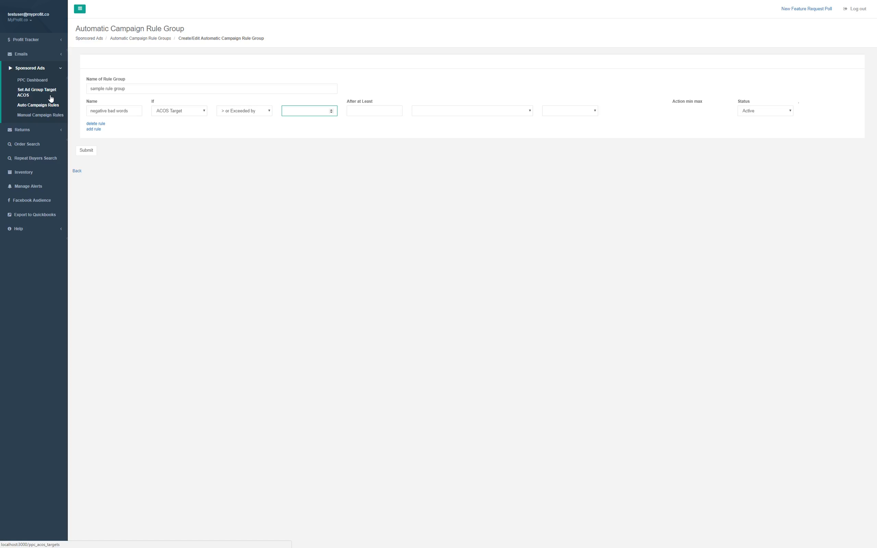
pyautogui.write('0')
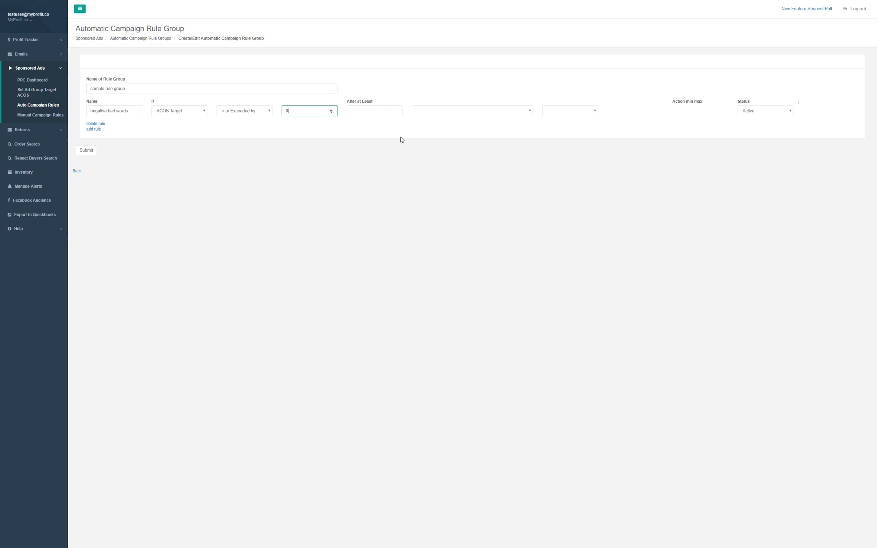
pyautogui.doubleClick(299, 115)
pyautogui.moveTo(303, 111); pyautogui.dragTo(280, 111)
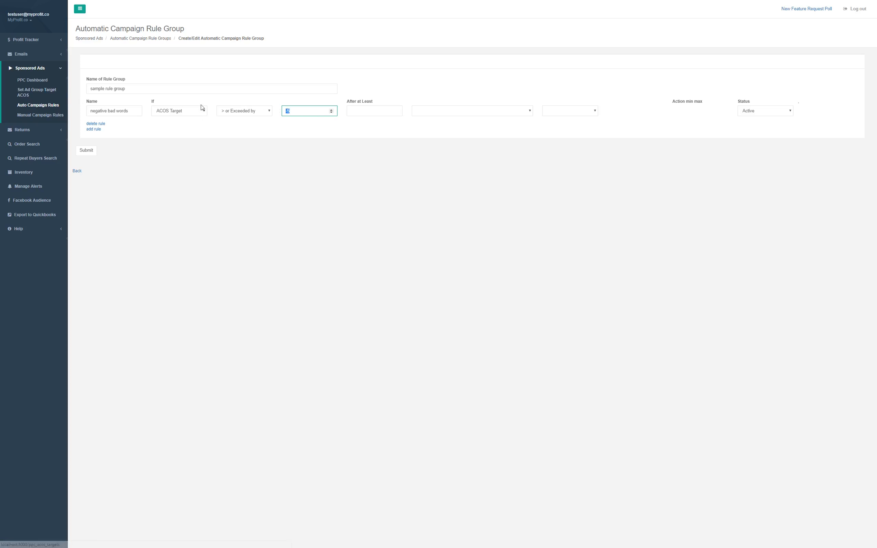
pyautogui.write('-5')
pyautogui.moveTo(311, 111); pyautogui.dragTo(265, 112)
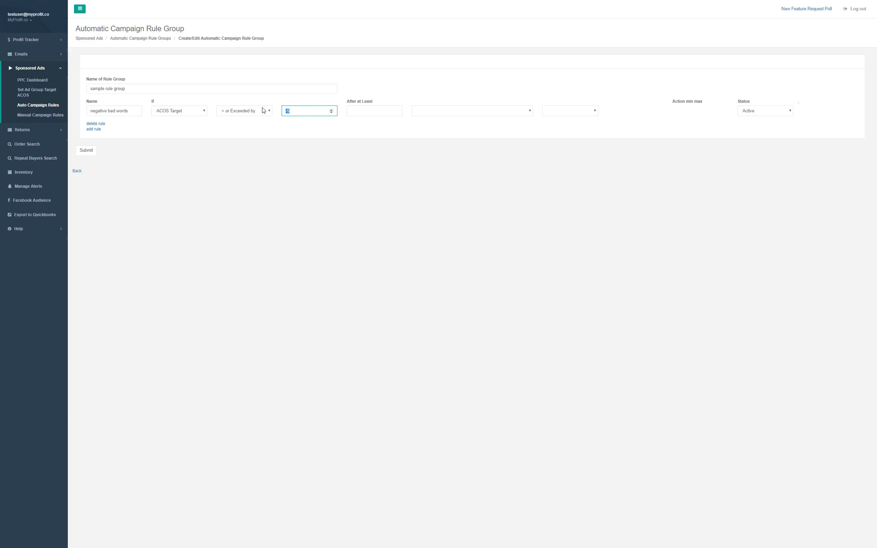
pyautogui.write('10')
# - Make the rule apply after at least 20 Absolute Clicks
pyautogui.click(360, 111)
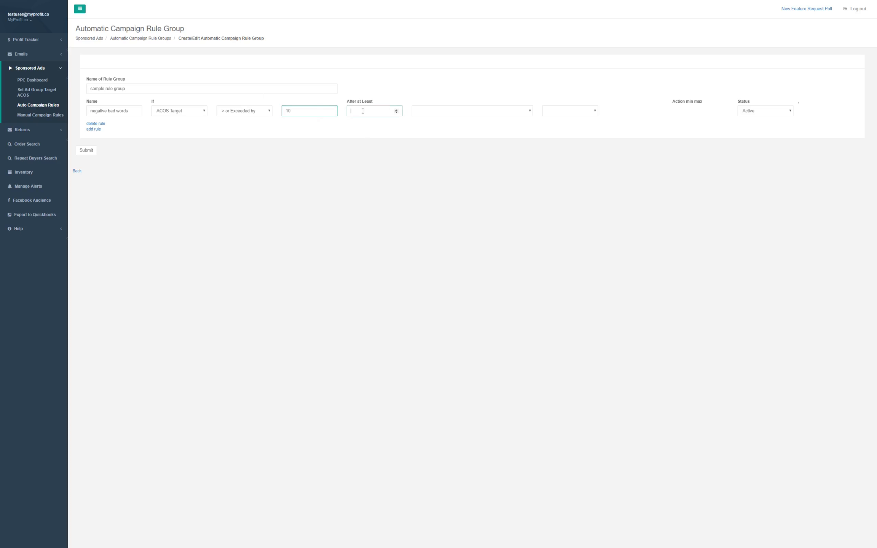
pyautogui.click(467, 113)
pyautogui.click(456, 124)
pyautogui.click(381, 111)
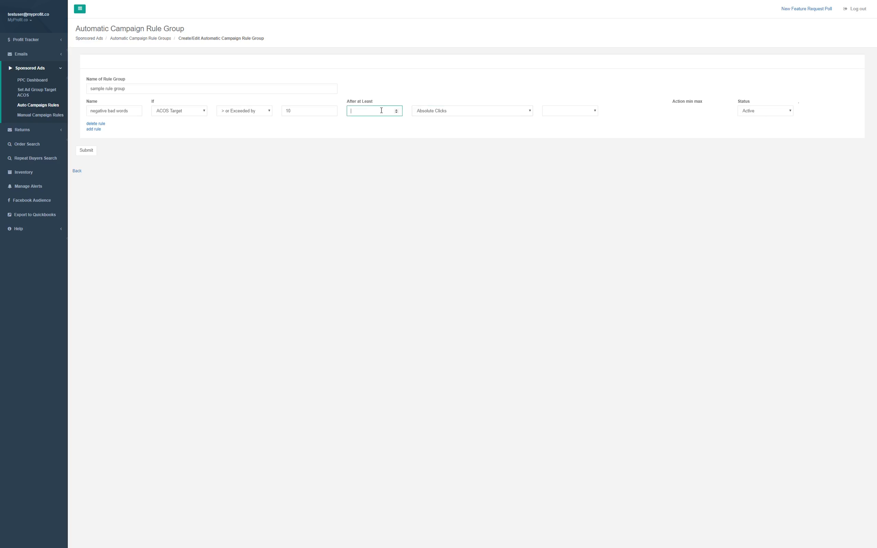
pyautogui.write('20')
# - Set the rule's action to Move to Negative Keyword and submit the rule group
pyautogui.click(553, 114)
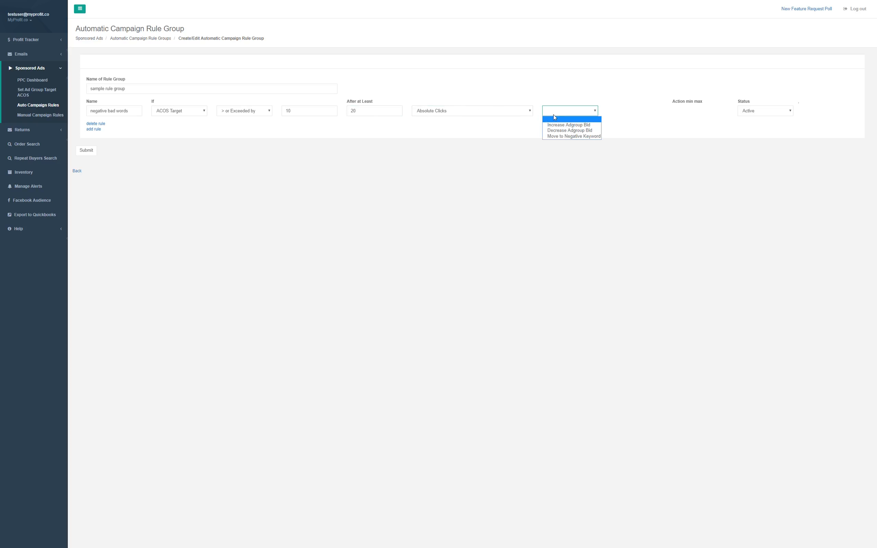
pyautogui.click(578, 136)
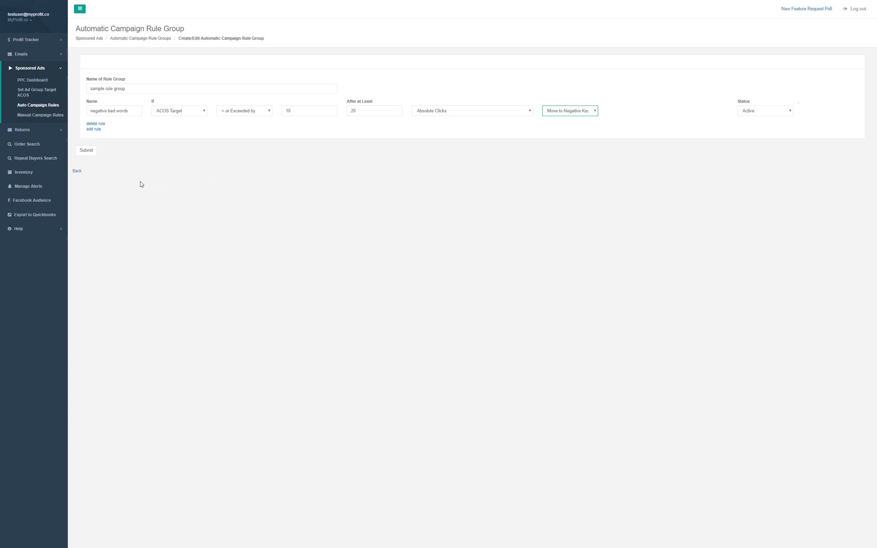
pyautogui.click(89, 157)
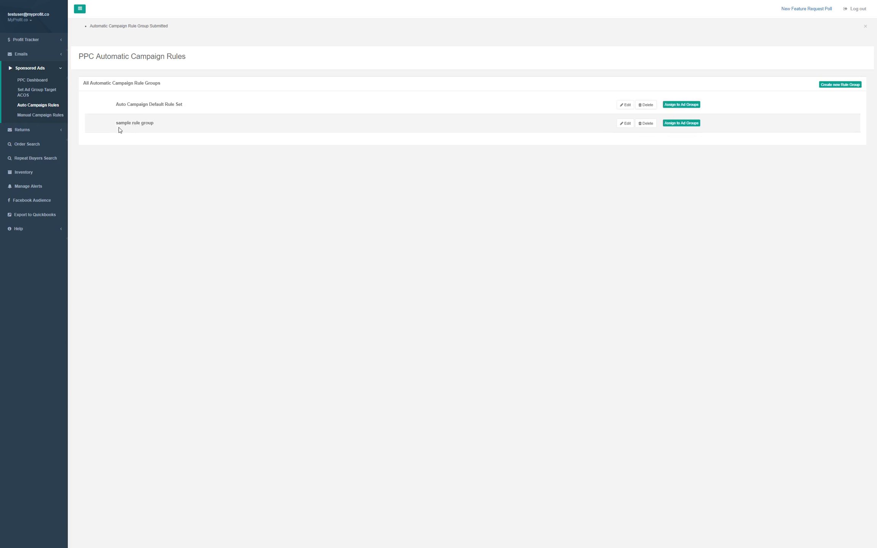
# - Assign the sample rule group to the Sample Auto Ad Group of the Sample Auto Campaign and save the changes
pyautogui.click(680, 123)
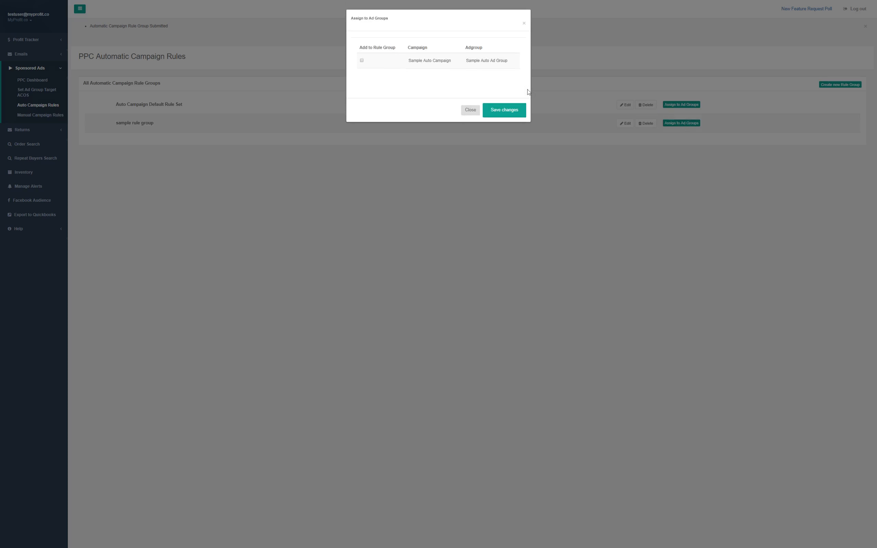
pyautogui.click(362, 61)
pyautogui.click(512, 110)
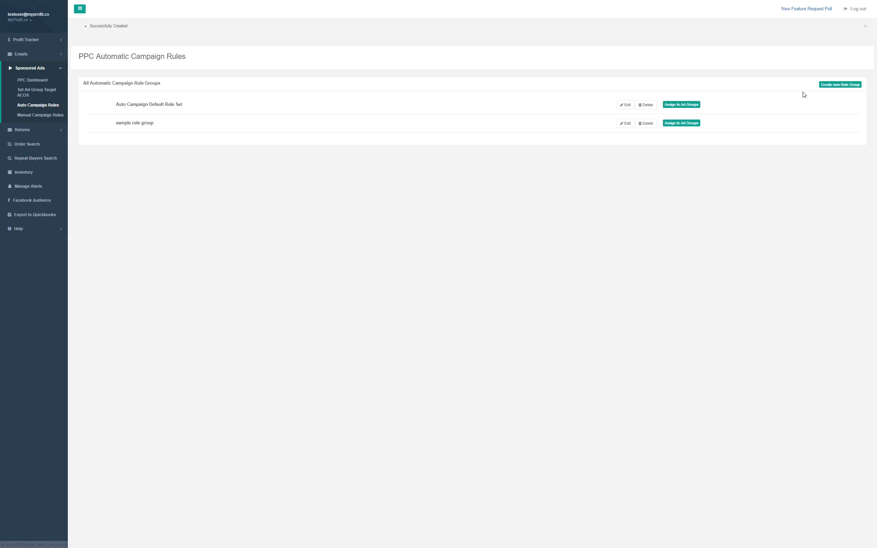
# - Open the Auto Campaign Default Rule Set for editing and review the "After at Least" unit options of its Negative Bad Words rule
pyautogui.click(625, 106)
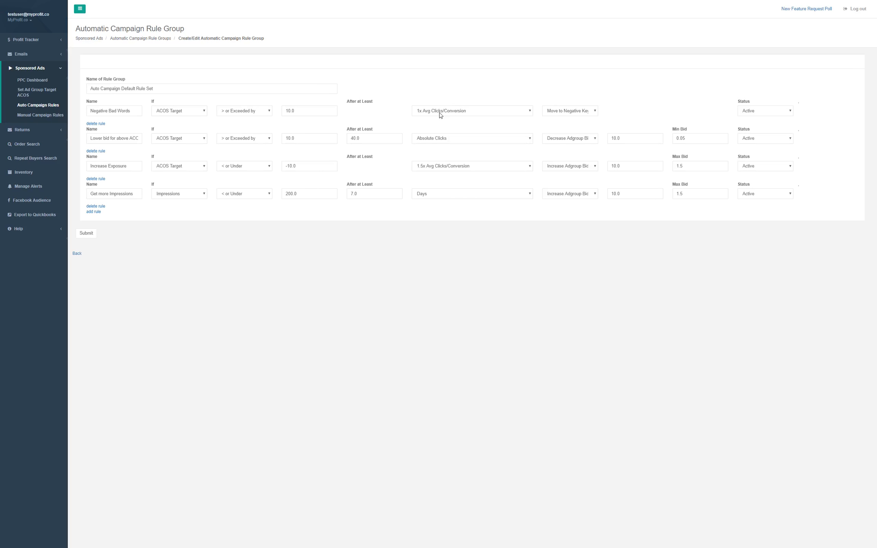
pyautogui.click(469, 113)
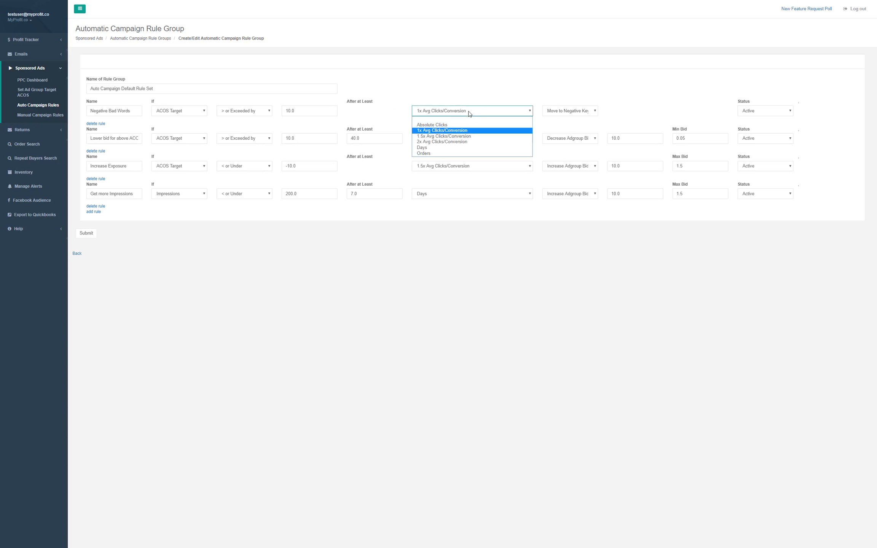
pyautogui.click(469, 114)
pyautogui.click(451, 113)
pyautogui.click(451, 114)
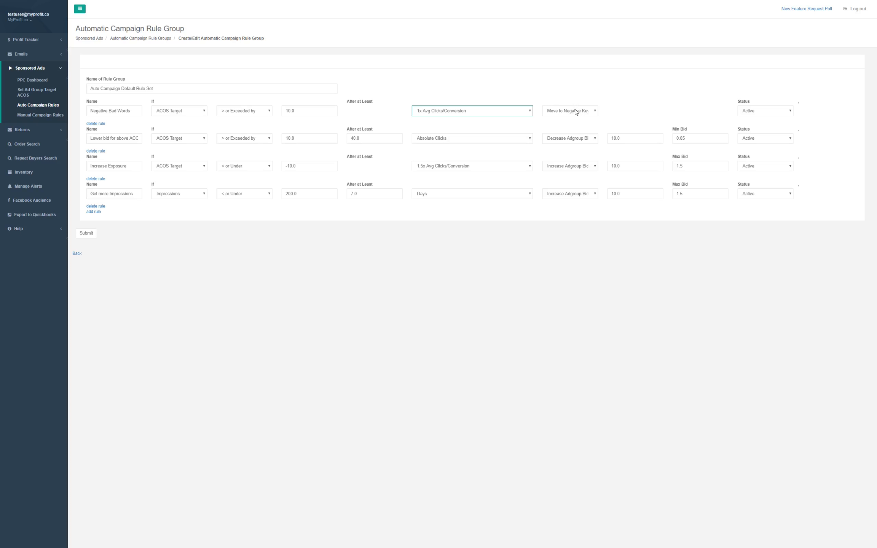
# - Try 2x Avg Clicks/Conversion and Days as the Negative Bad Words rule's "After at Least" unit, and settle on Orders
pyautogui.click(445, 113)
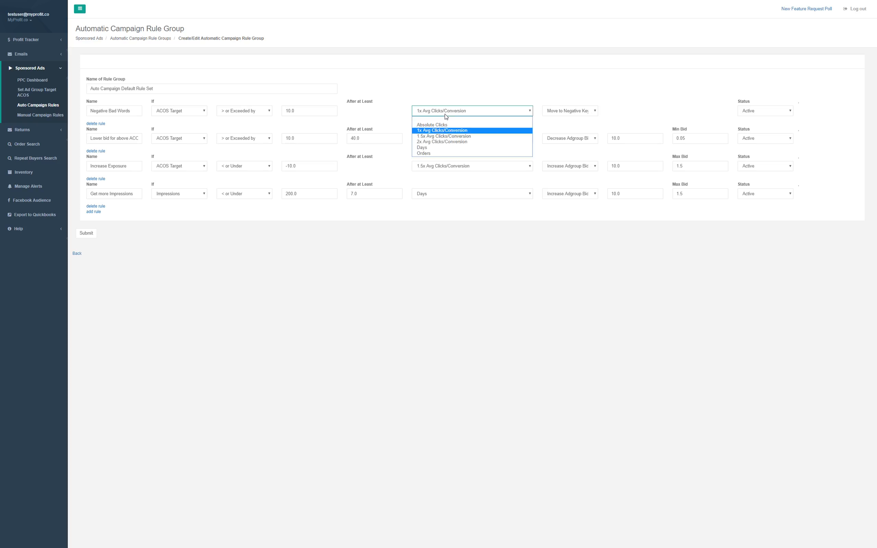
pyautogui.click(438, 141)
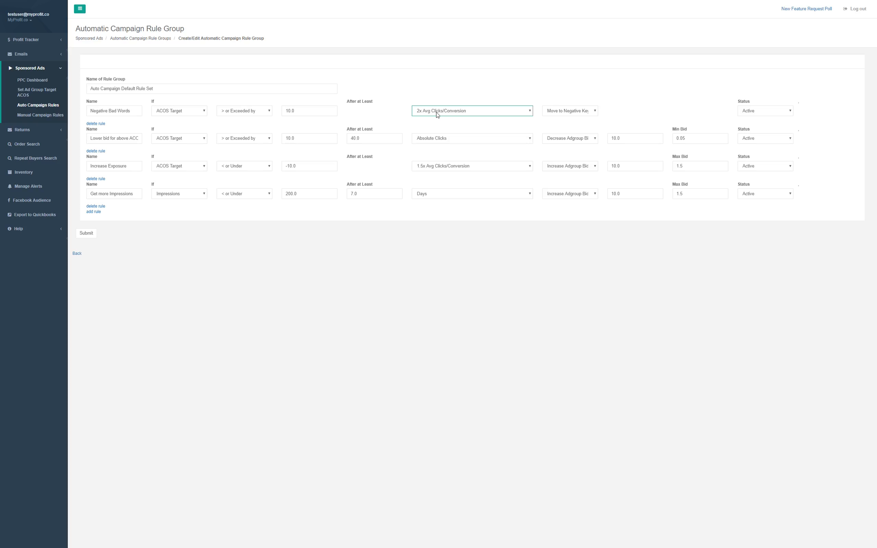
pyautogui.click(437, 115)
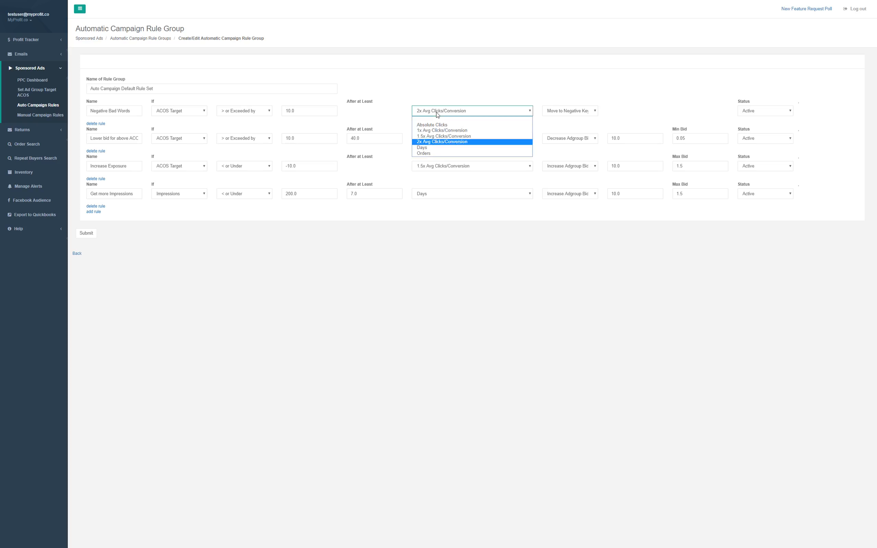
pyautogui.click(433, 148)
pyautogui.click(437, 111)
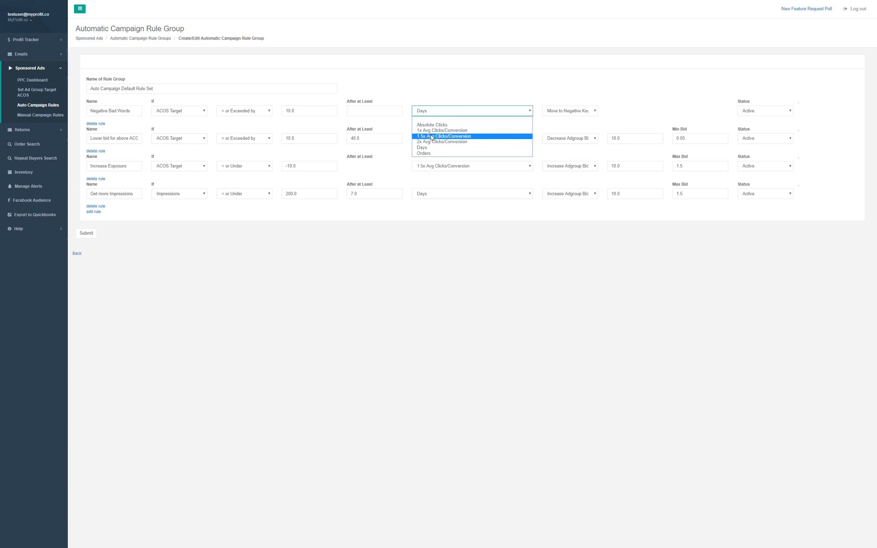
pyautogui.click(433, 153)
pyautogui.click(434, 115)
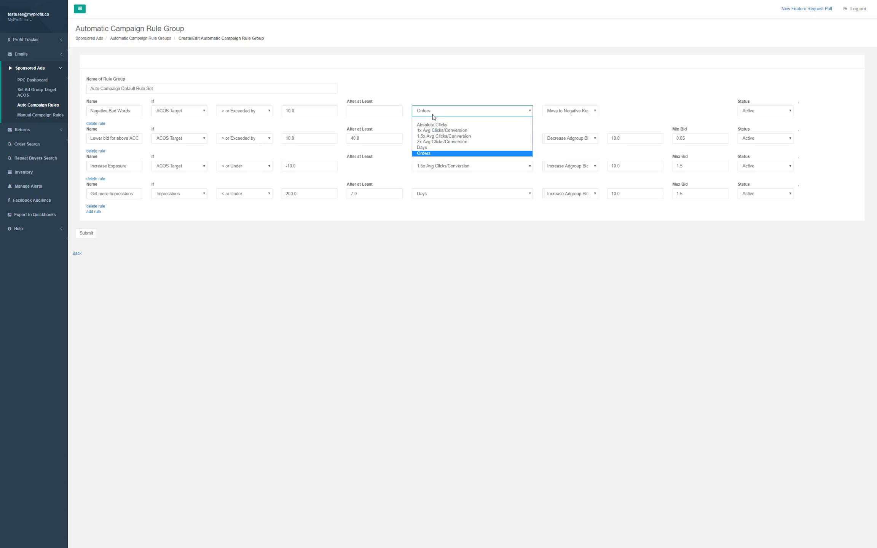
pyautogui.click(361, 95)
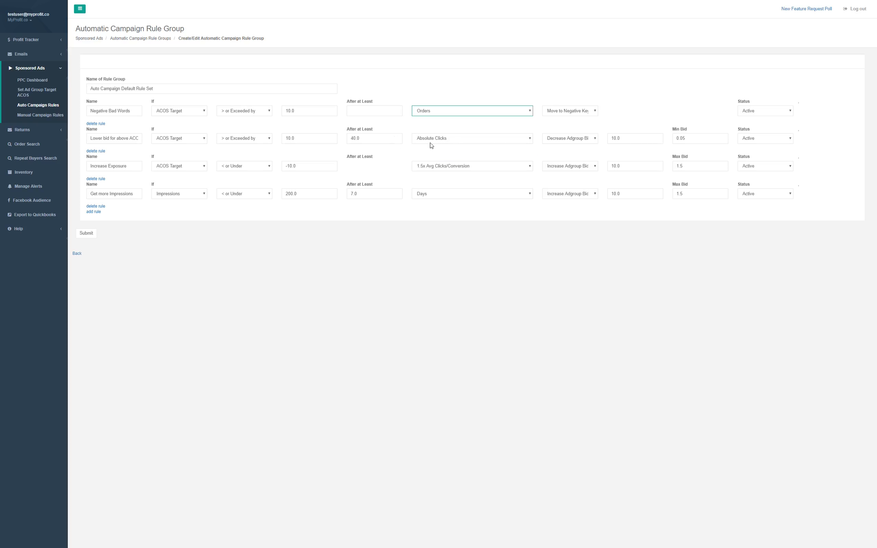
# - Examine the name, action, decrease amount and minimum bid of the rule lowering bids above ACOS Target, plus the Increase Exposure rule's name
pyautogui.moveTo(108, 138); pyautogui.dragTo(194, 142)
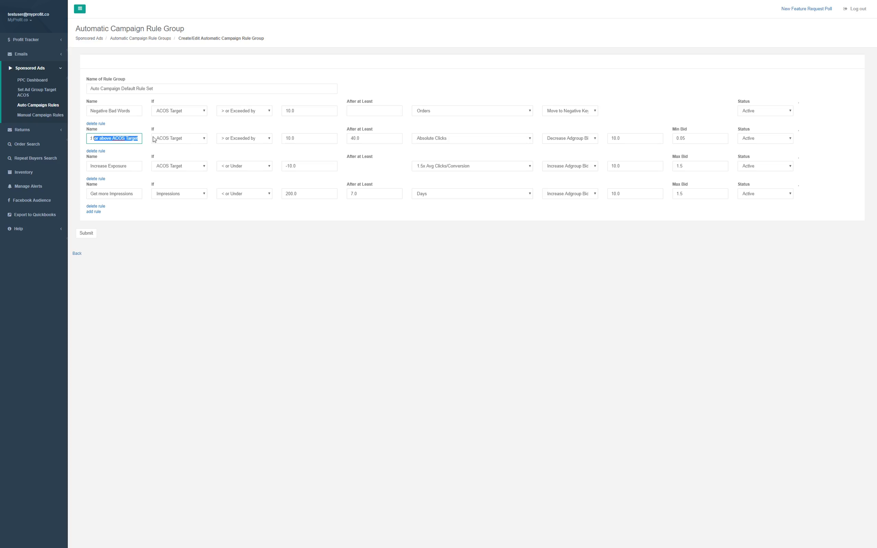
pyautogui.moveTo(109, 138); pyautogui.dragTo(71, 141)
pyautogui.click(576, 143)
pyautogui.click(576, 148)
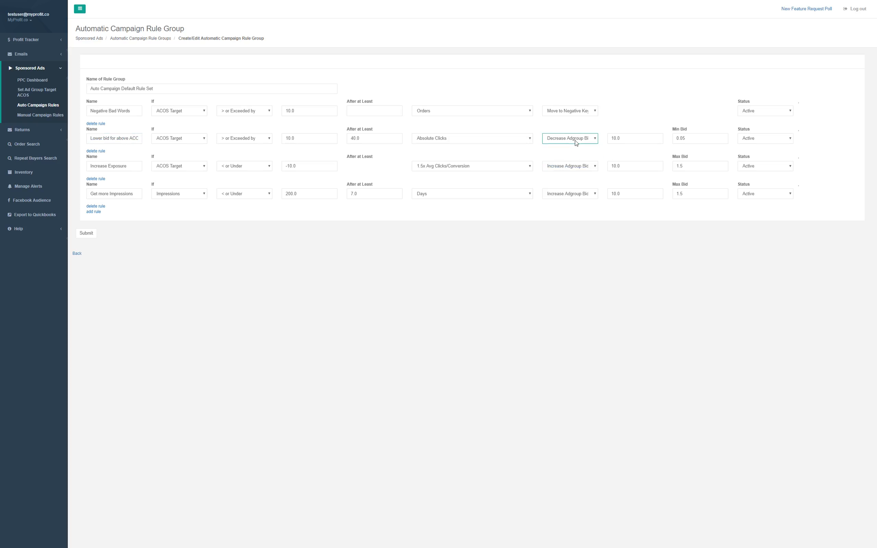
pyautogui.doubleClick(614, 143)
pyautogui.doubleClick(699, 140)
pyautogui.tripleClick(125, 167)
pyautogui.click(115, 168)
pyautogui.tripleClick(130, 168)
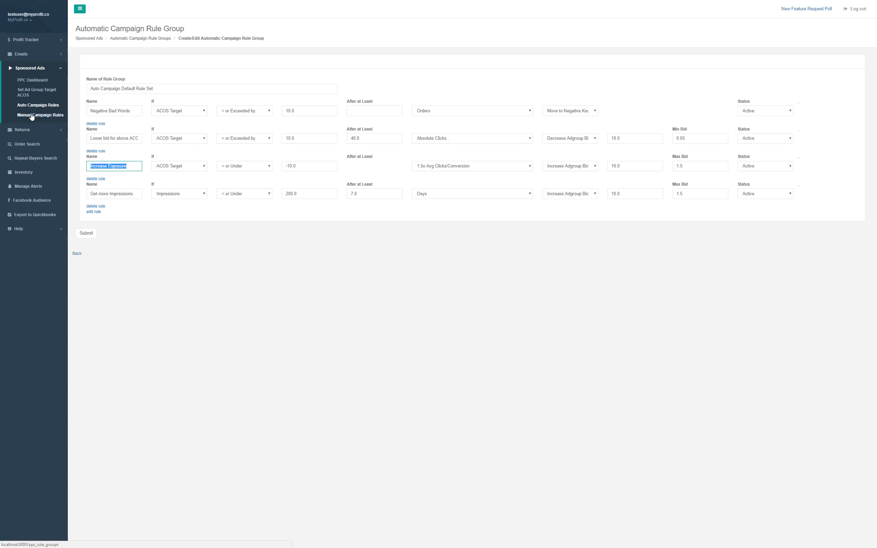
# - Change the Negative Bad Words rule's condition metric to ACOS
pyautogui.click(167, 111)
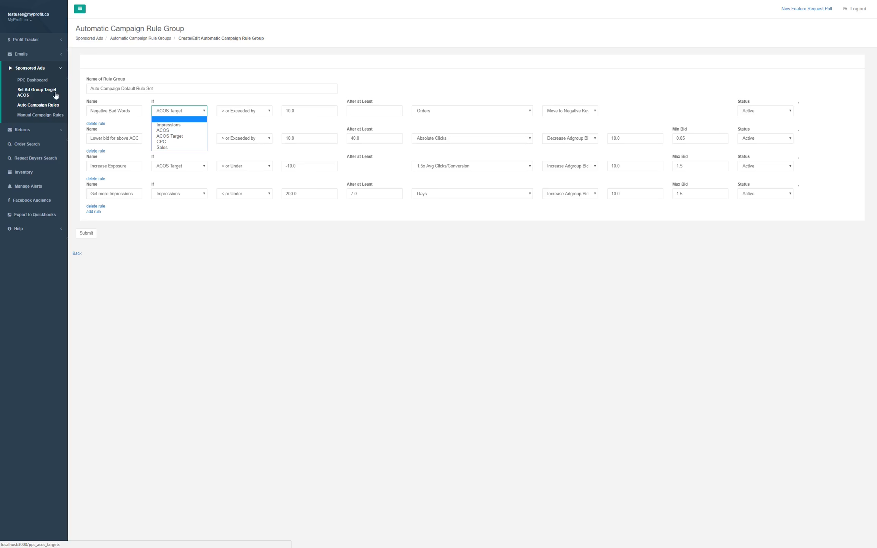
pyautogui.click(177, 131)
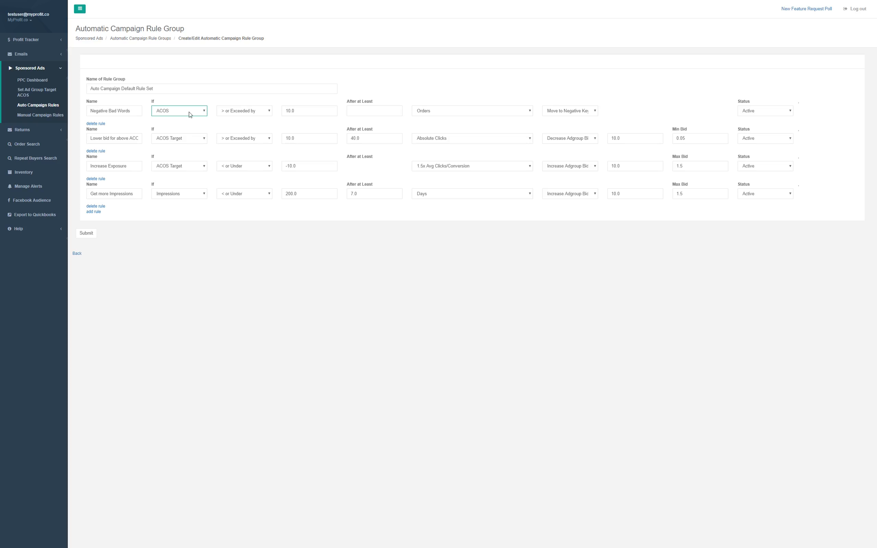
# - Set the Negative Bad Words rule's condition to ACOS with the "< or Under" comparison
pyautogui.click(191, 114)
pyautogui.click(176, 131)
pyautogui.click(160, 111)
pyautogui.click(164, 131)
pyautogui.click(247, 111)
pyautogui.click(242, 125)
# - Try CPC and Sales as the Negative Bad Words rule's condition metric, and review the remaining metric options
pyautogui.click(163, 111)
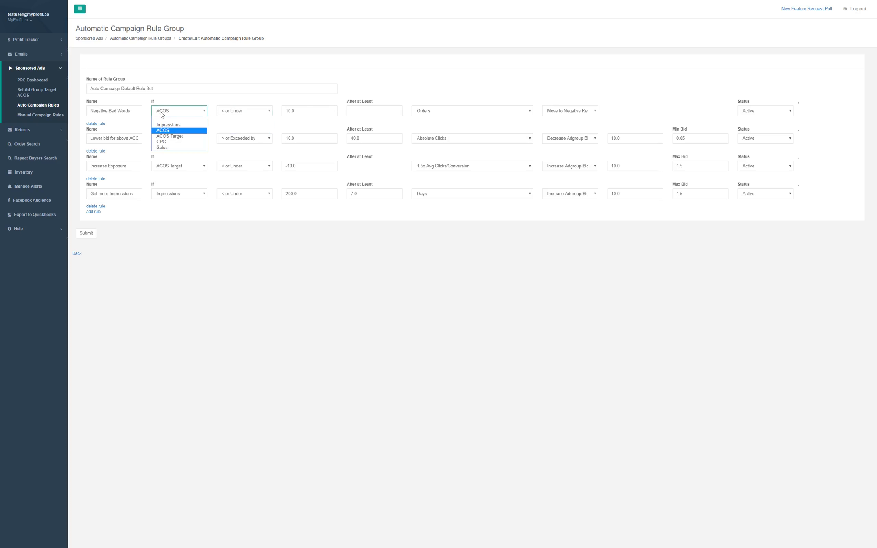
pyautogui.click(176, 142)
pyautogui.click(178, 113)
pyautogui.click(174, 148)
pyautogui.click(176, 111)
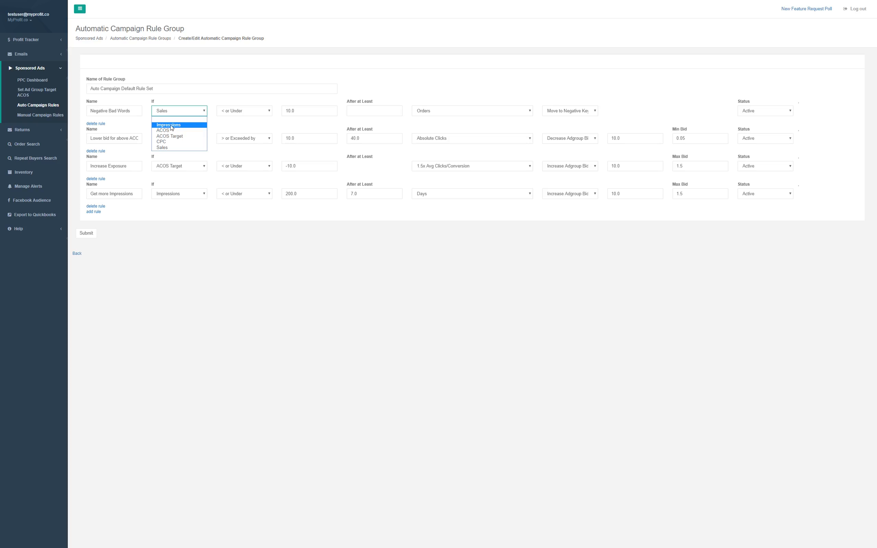
pyautogui.click(261, 233)
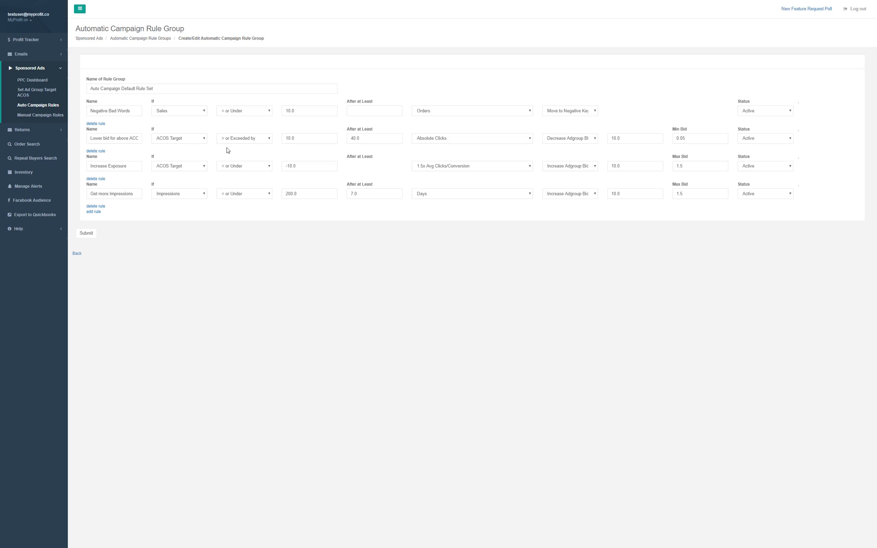
# - Open the Manual Campaign Default Rule Set for editing and review the action options of its Low Impressions rule
pyautogui.click(38, 115)
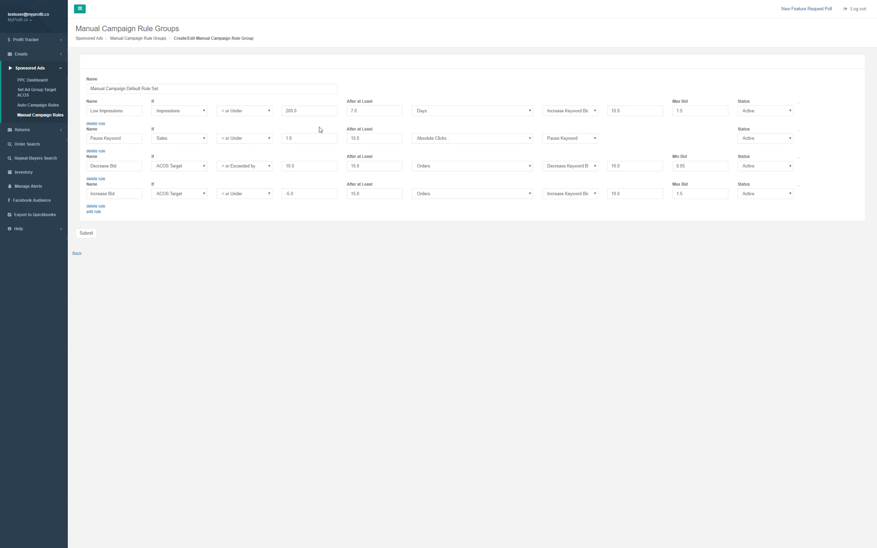
pyautogui.click(578, 113)
pyautogui.click(578, 112)
# - Open the PPC Dashboard, display the Sample Manual Ad Group's performance chart, and inspect a rule action flag
pyautogui.click(35, 84)
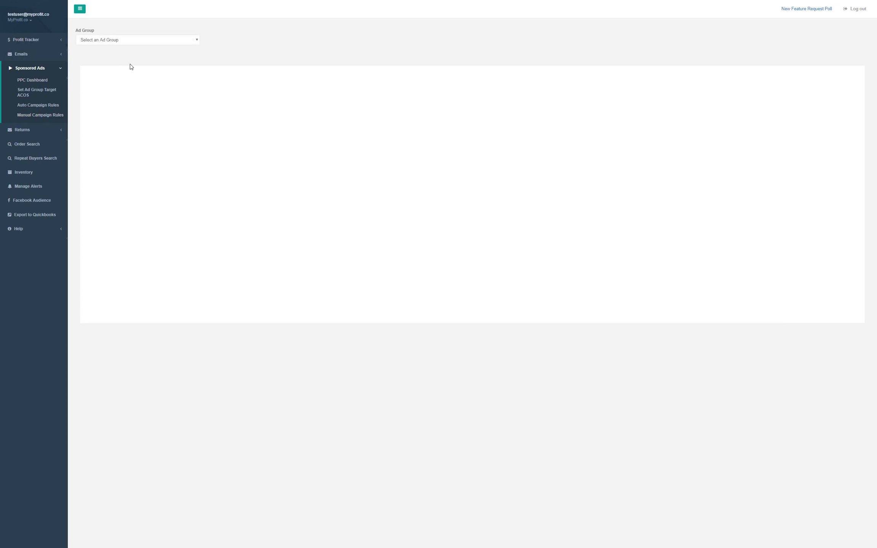
pyautogui.click(139, 44)
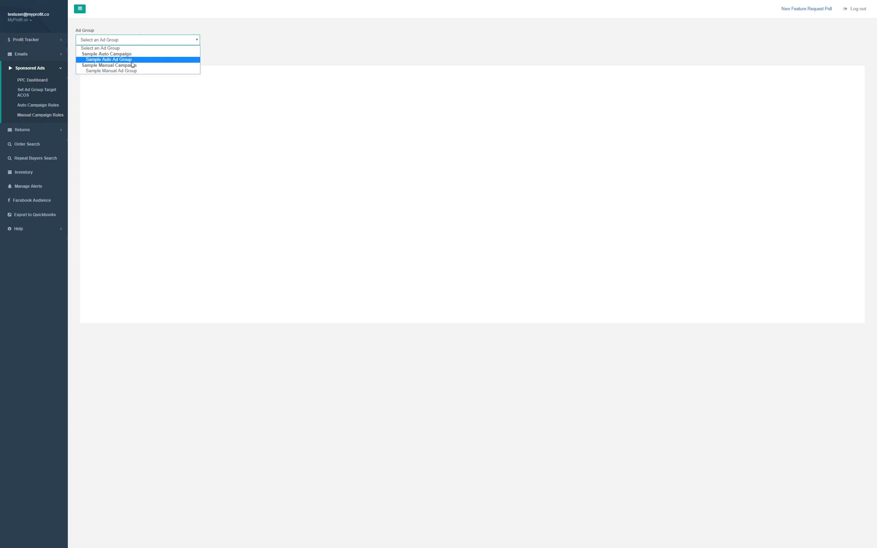
pyautogui.click(268, 50)
pyautogui.click(155, 41)
pyautogui.click(134, 73)
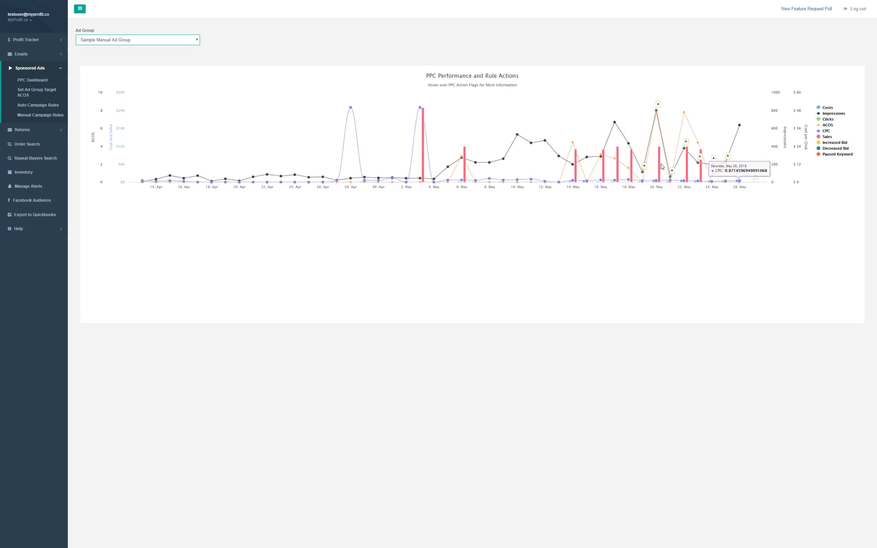
pyautogui.moveTo(658, 106)
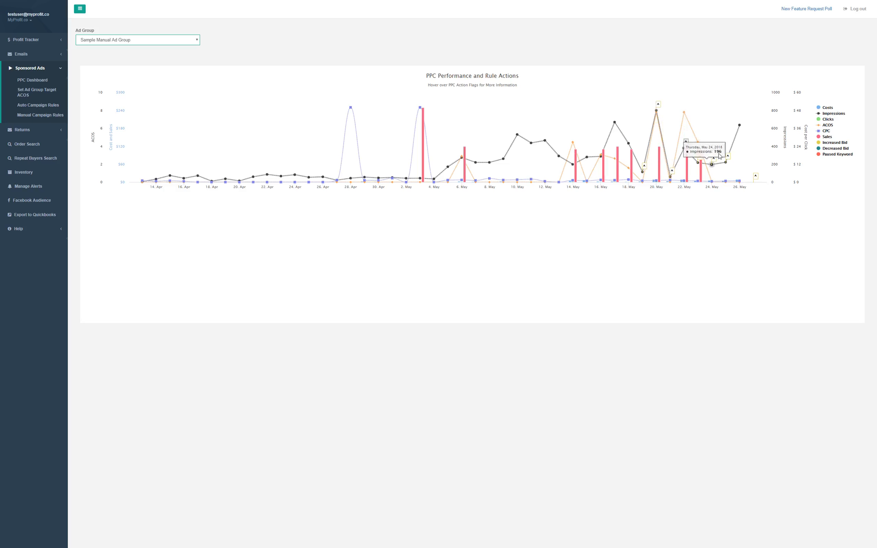
# - Display the Sample Auto Ad Group's performance chart and inspect the rule action flag shortly before 20 May
pyautogui.click(139, 40)
pyautogui.click(119, 60)
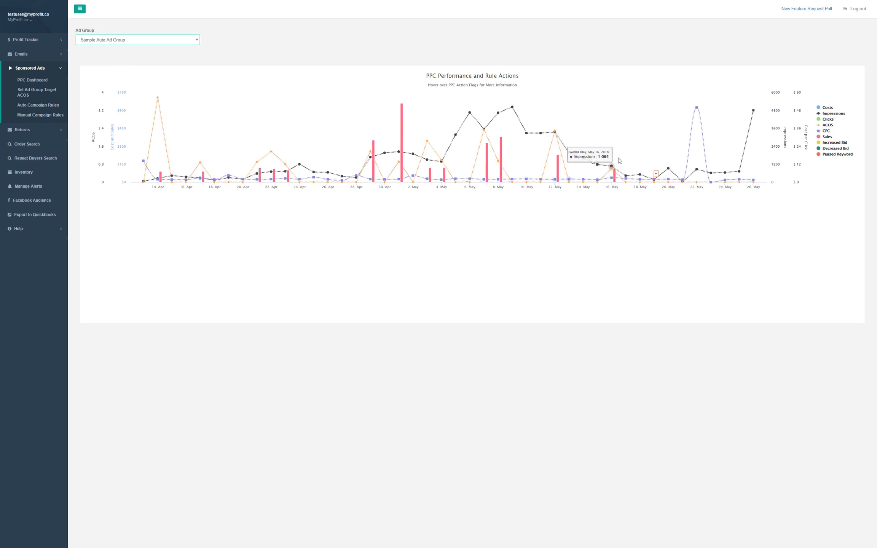
pyautogui.moveTo(656, 174)
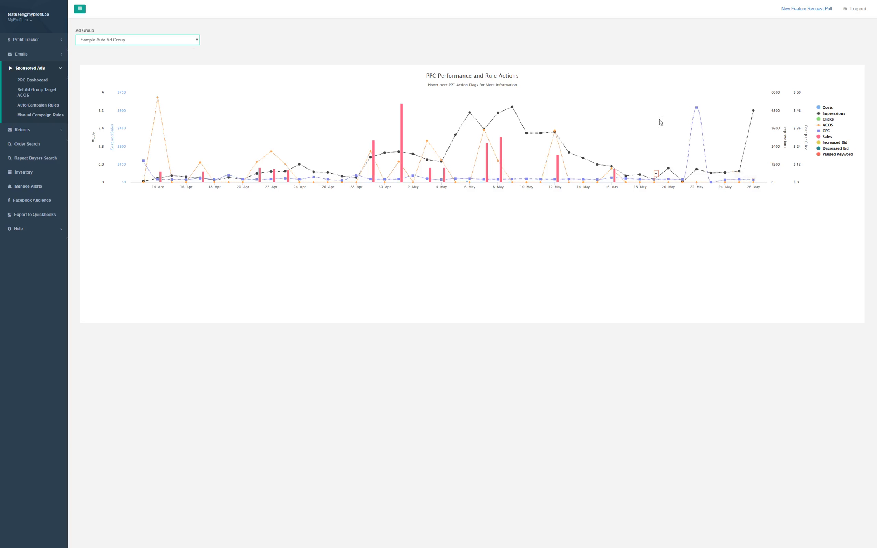
# - Hide every series in the PPC Performance and Rule Actions chart, from Costs through Paused Keyword
pyautogui.click(829, 107)
pyautogui.click(829, 114)
pyautogui.click(828, 119)
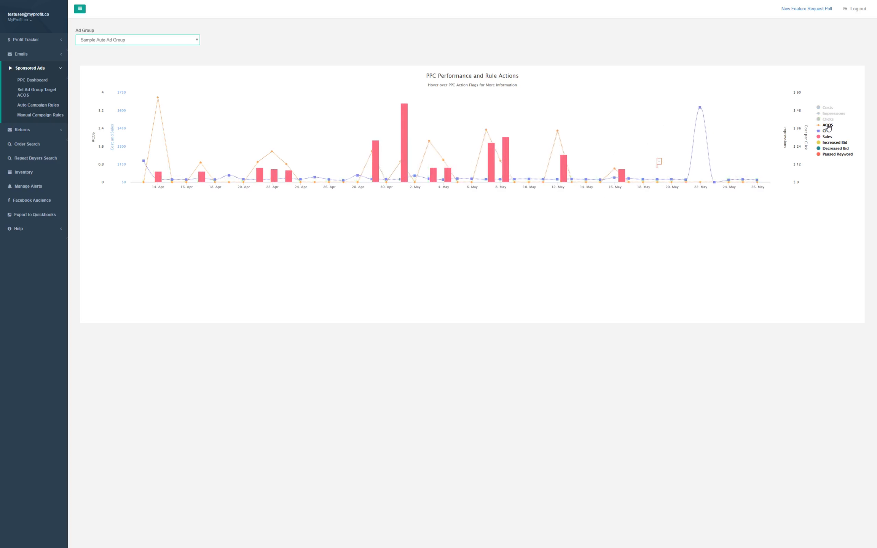
pyautogui.click(828, 125)
pyautogui.click(829, 131)
pyautogui.click(829, 137)
pyautogui.click(828, 143)
pyautogui.click(829, 148)
pyautogui.click(831, 154)
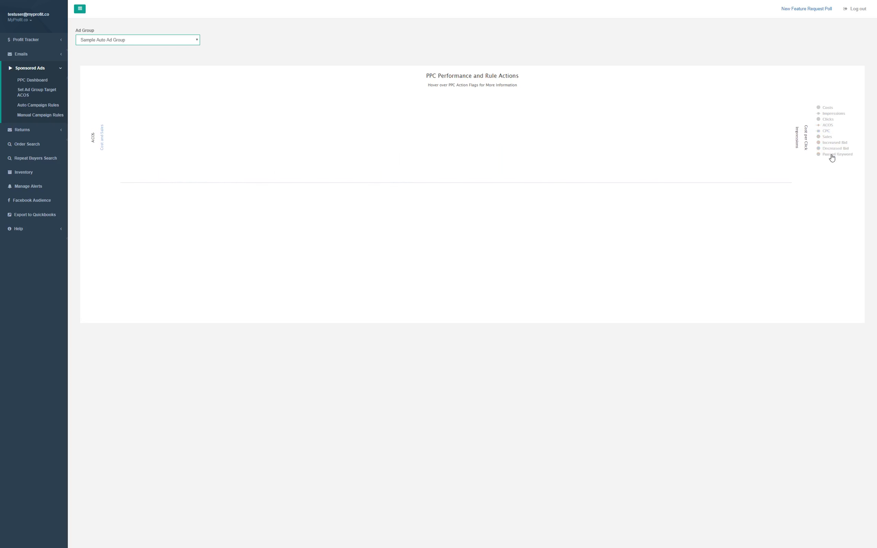
# - Show the Clicks and Impressions series in the chart, toggling ACOS and Costs on and off for comparison
pyautogui.click(827, 119)
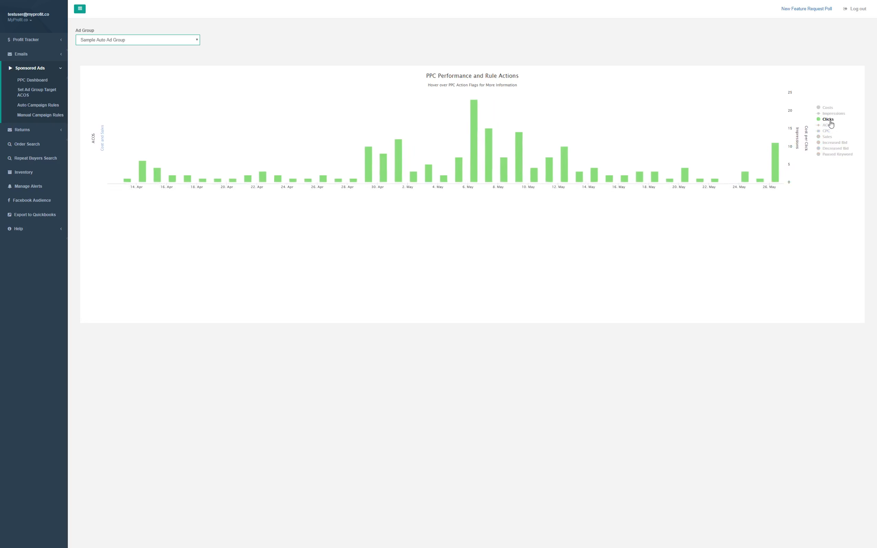
pyautogui.click(830, 125)
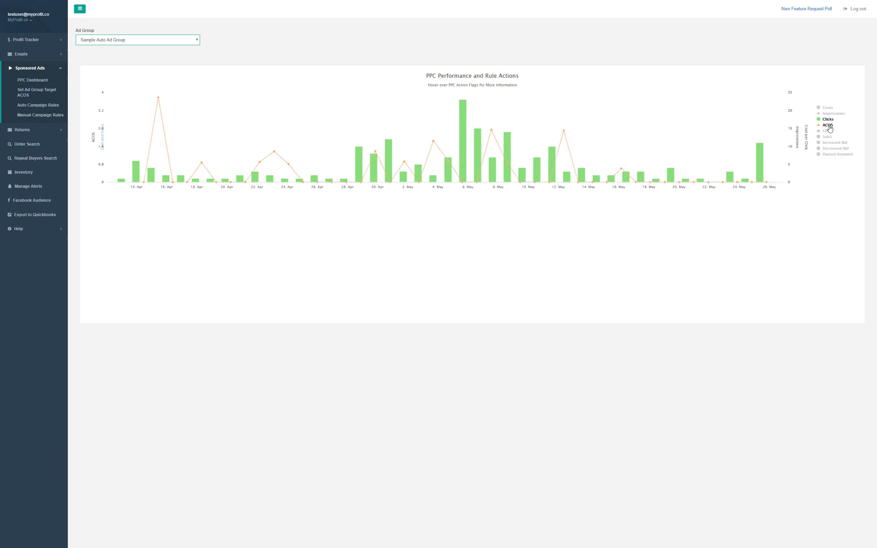
pyautogui.click(832, 125)
pyautogui.click(831, 113)
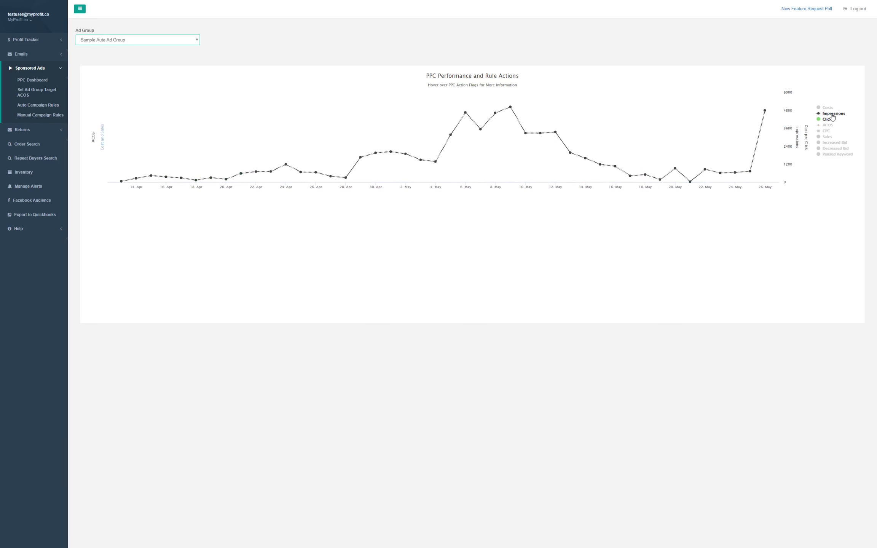
pyautogui.click(831, 126)
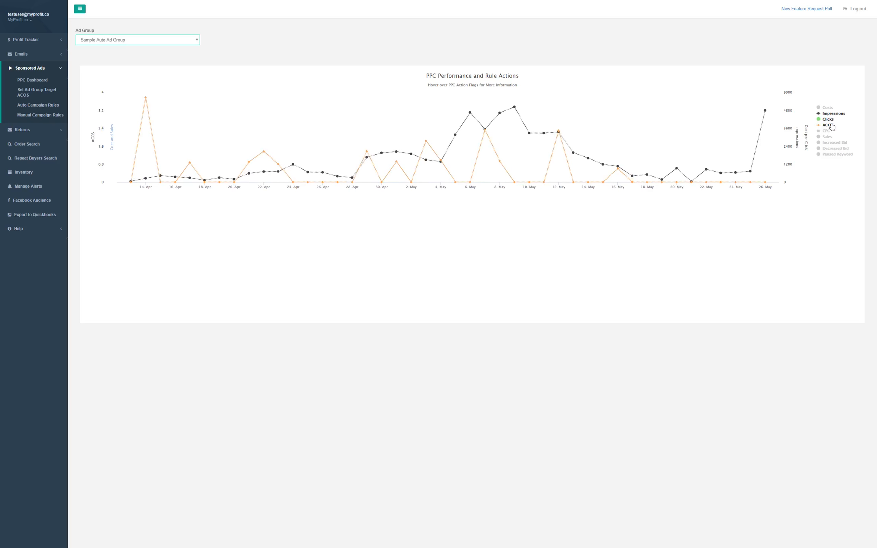
pyautogui.click(832, 126)
pyautogui.click(830, 108)
pyautogui.click(830, 108)
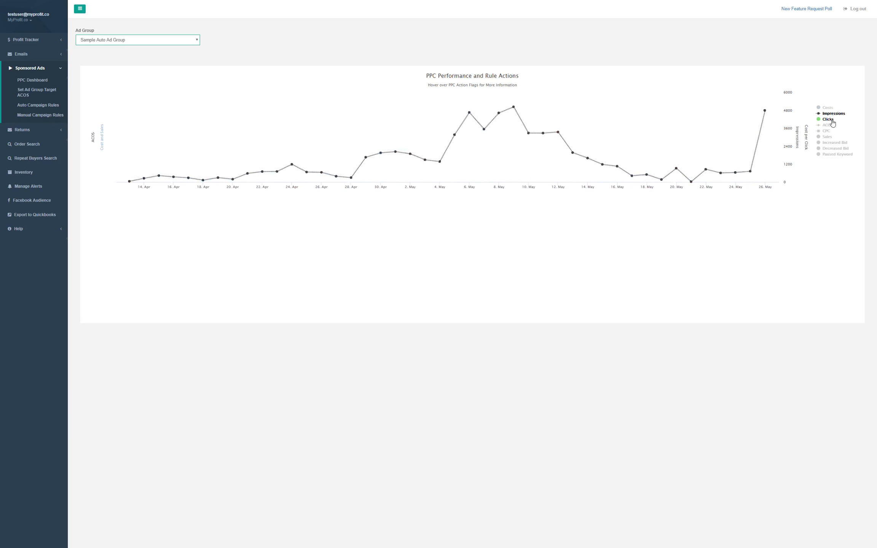
# - Add the Sales, Increased Bid, Paused Keyword, ACOS and CPC series to the Sample Auto Ad Group chart
pyautogui.click(828, 136)
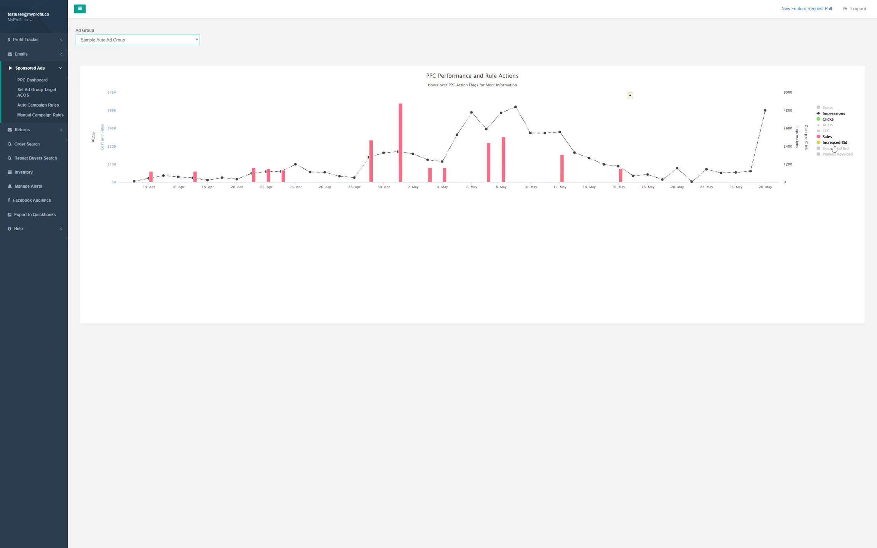
pyautogui.click(831, 143)
pyautogui.click(840, 156)
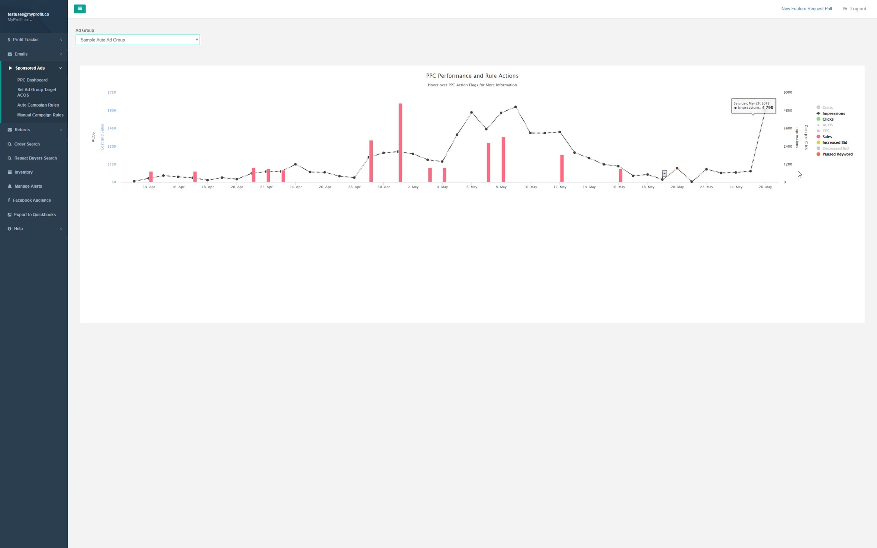
pyautogui.click(832, 126)
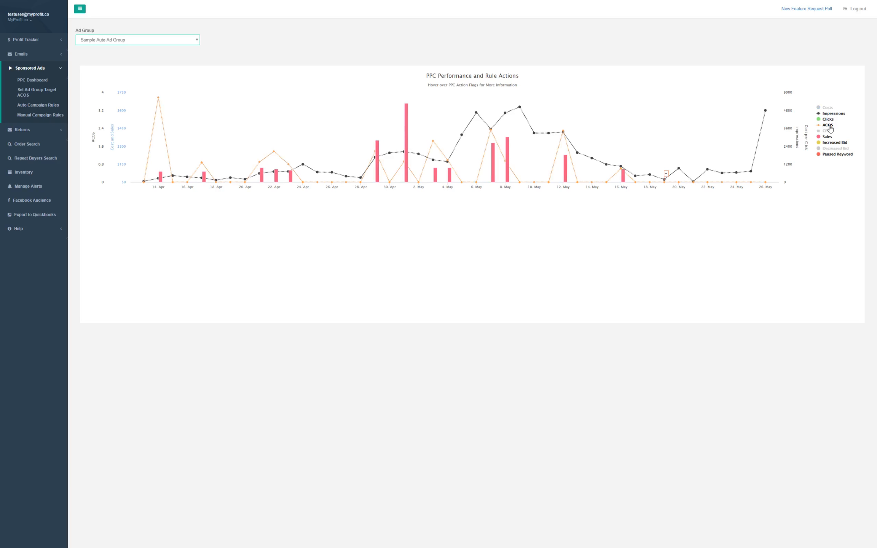
pyautogui.click(826, 130)
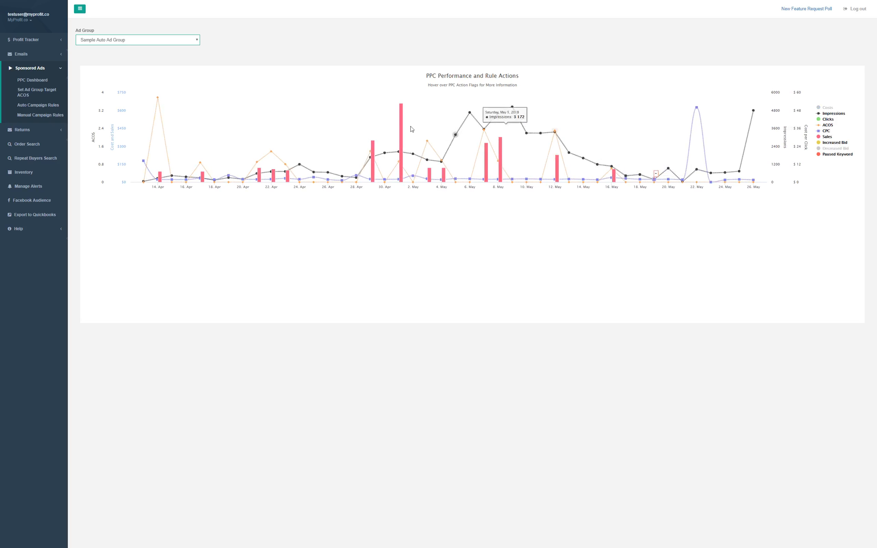